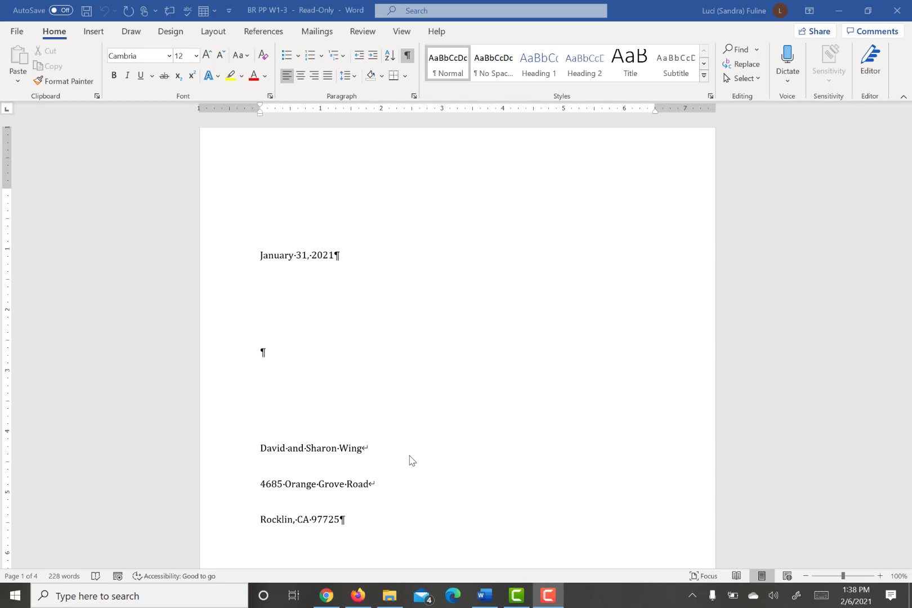
# Step: Set Single line spacing for the entire letter in the Paragraph dialog, then reselect all text
pyautogui.click(386, 404)
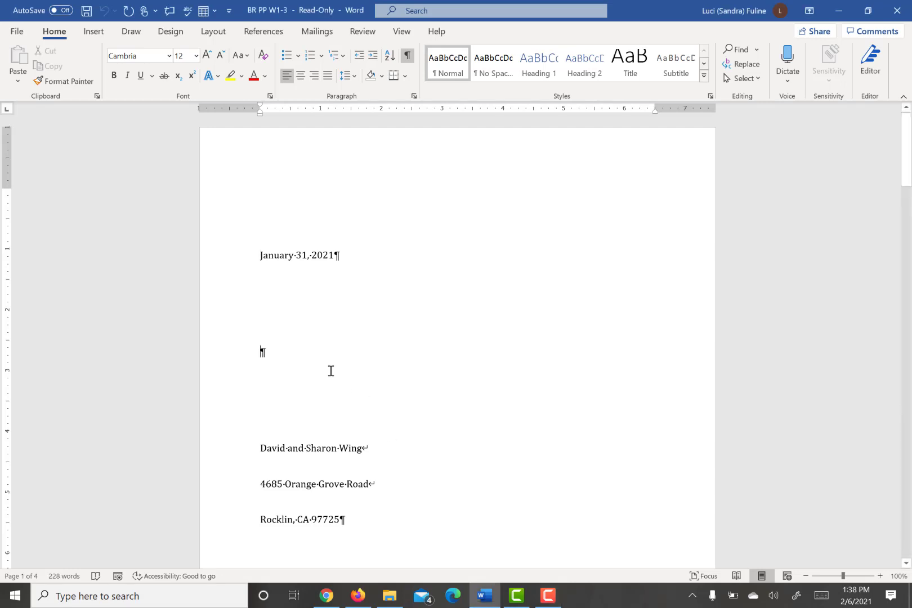
pyautogui.hotkey('ctrl', 'a')
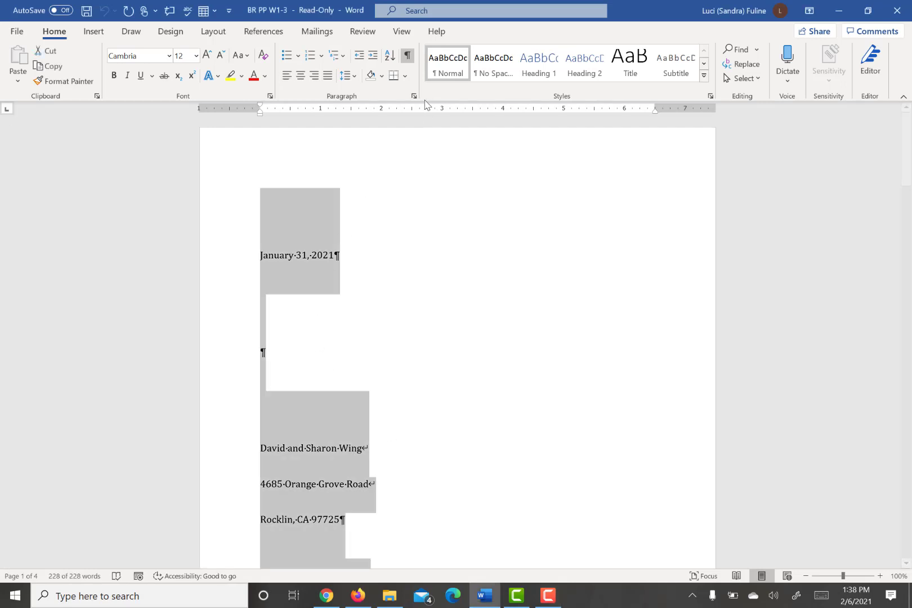
pyautogui.click(414, 96)
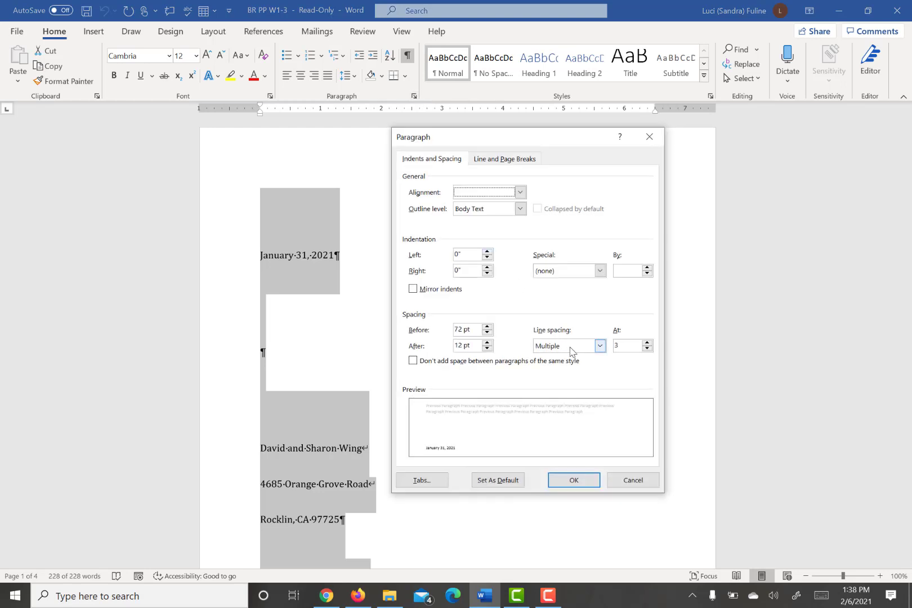
pyautogui.click(568, 347)
pyautogui.click(568, 358)
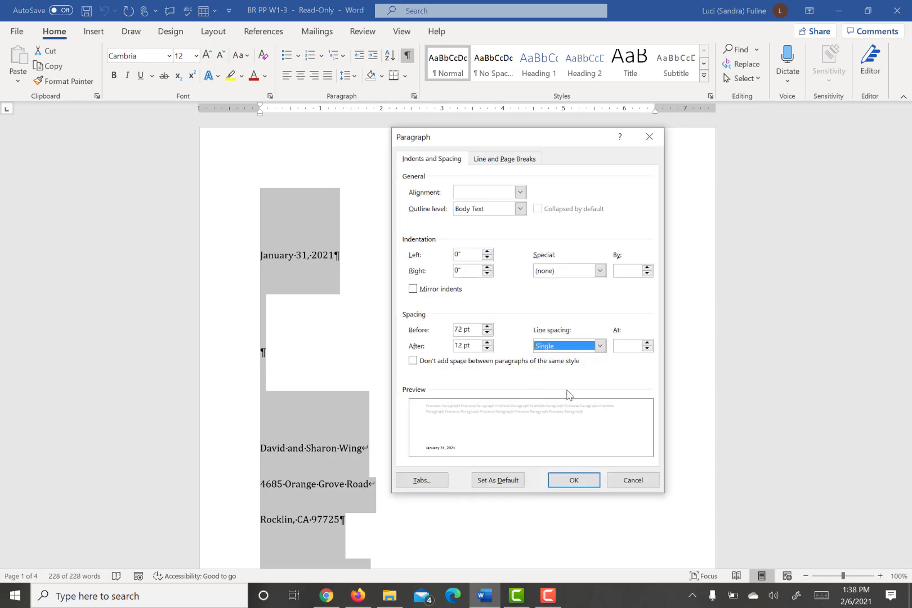
pyautogui.click(573, 480)
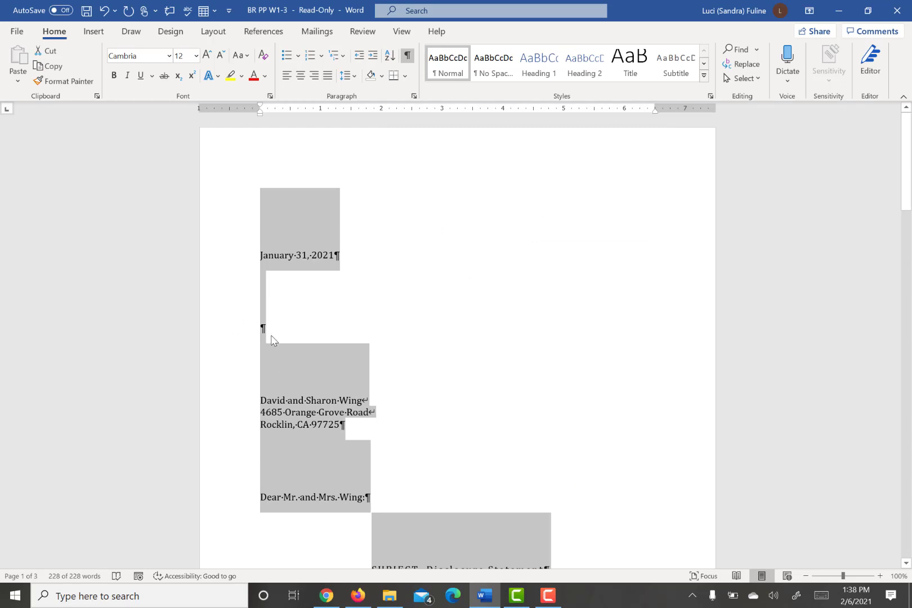
pyautogui.click(271, 340)
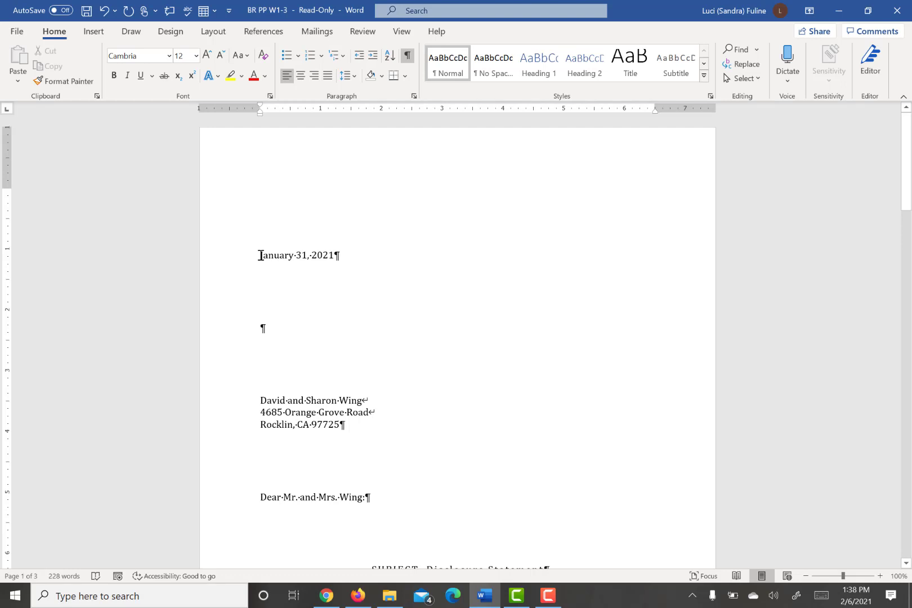
pyautogui.hotkey('ctrl', 'a')
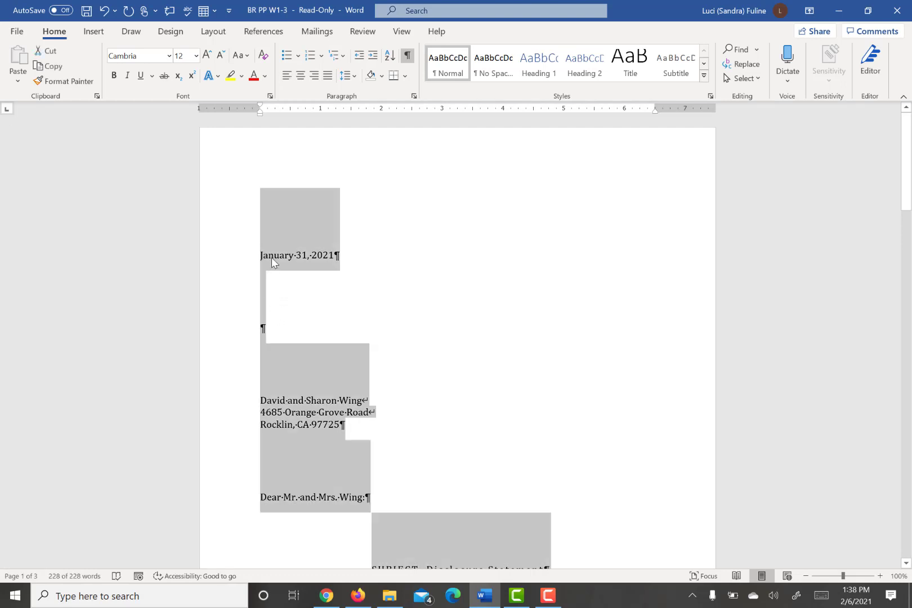
# Step: Lower the space before all paragraphs to 0 pt
pyautogui.click(214, 32)
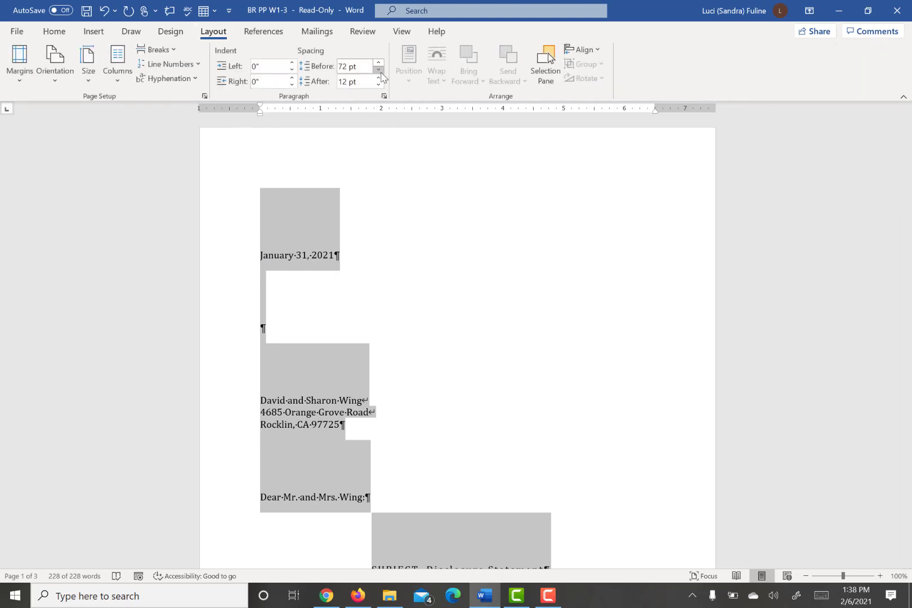
pyautogui.click(378, 70)
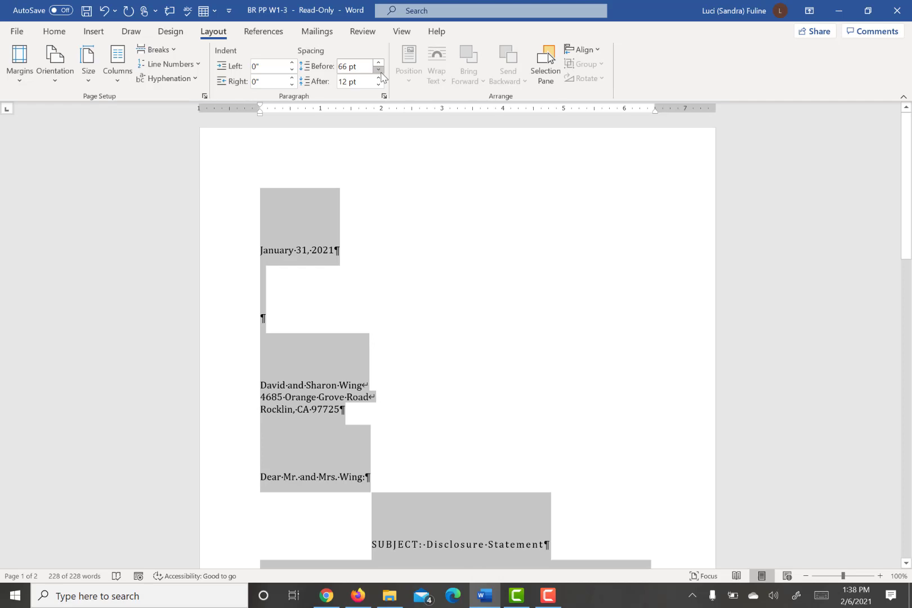
pyautogui.click(378, 71)
pyautogui.click(379, 70)
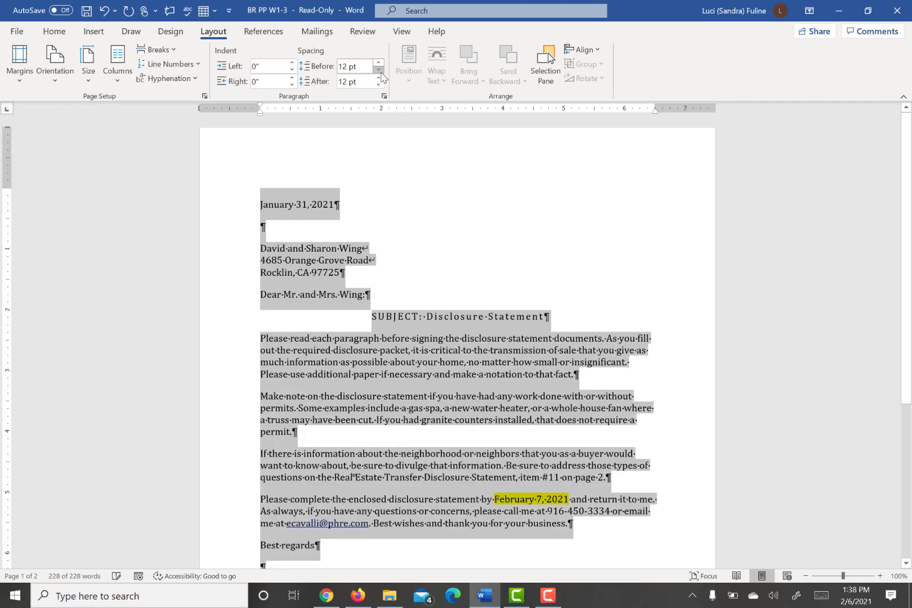
pyautogui.click(379, 70)
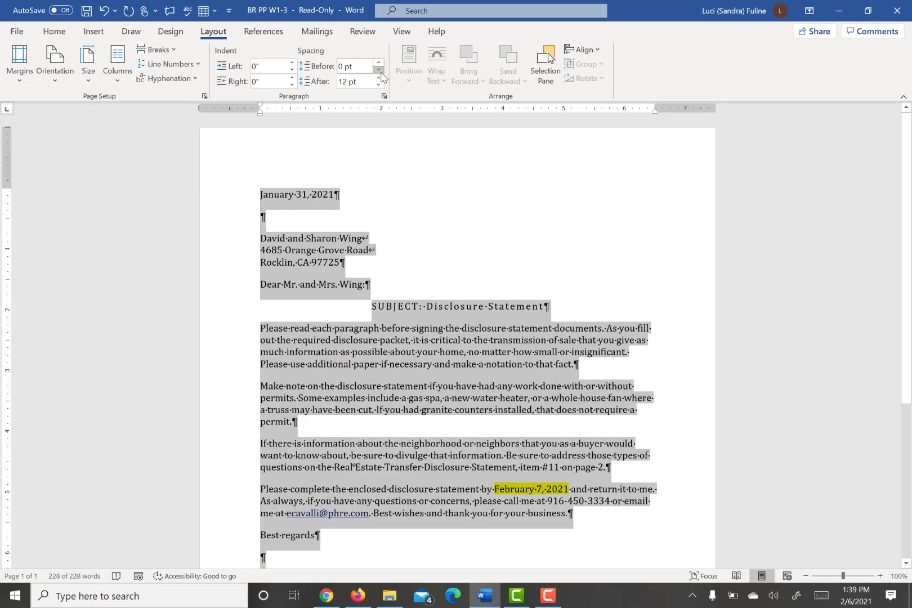
# Step: Give the date paragraph 72 pt of space before
pyautogui.click(260, 193)
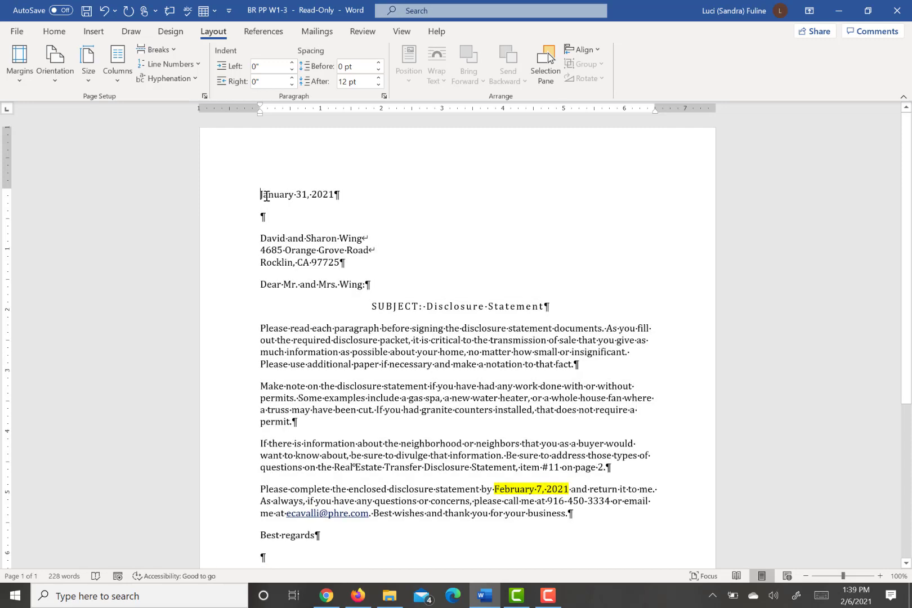
pyautogui.click(362, 66)
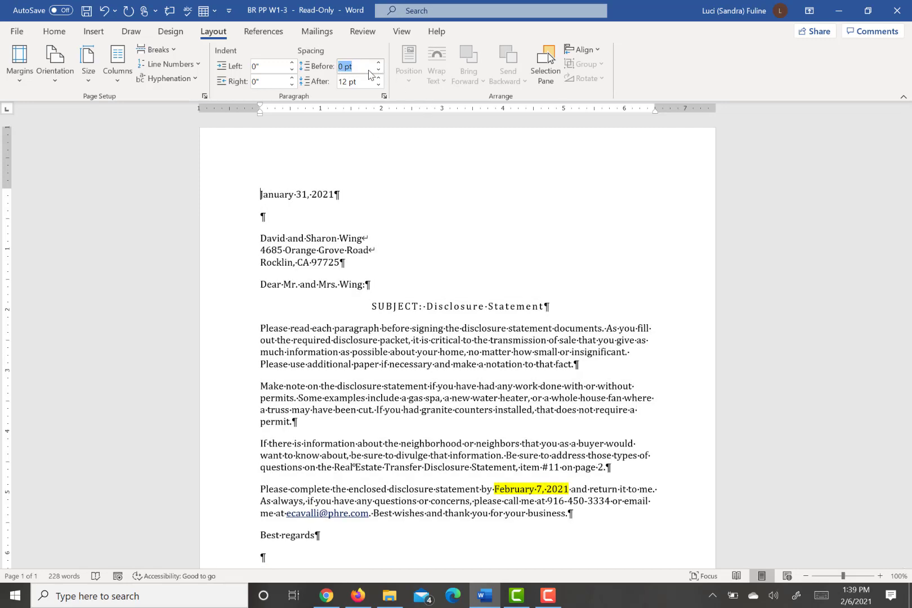
pyautogui.write('72')
pyautogui.press('Return')
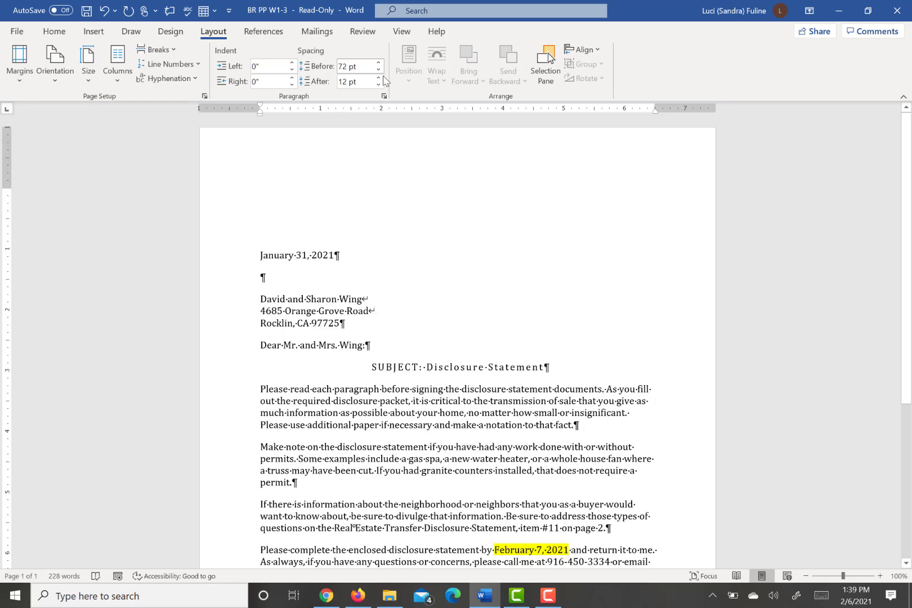
pyautogui.scroll(-5, 444, 291)
pyautogui.scroll(-3, 443, 290)
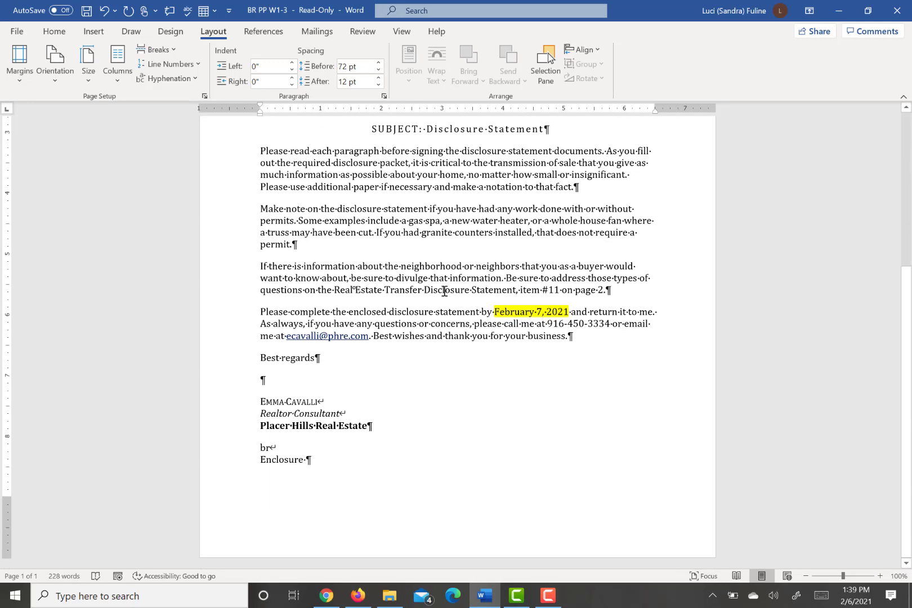
pyautogui.scroll(5, 444, 291)
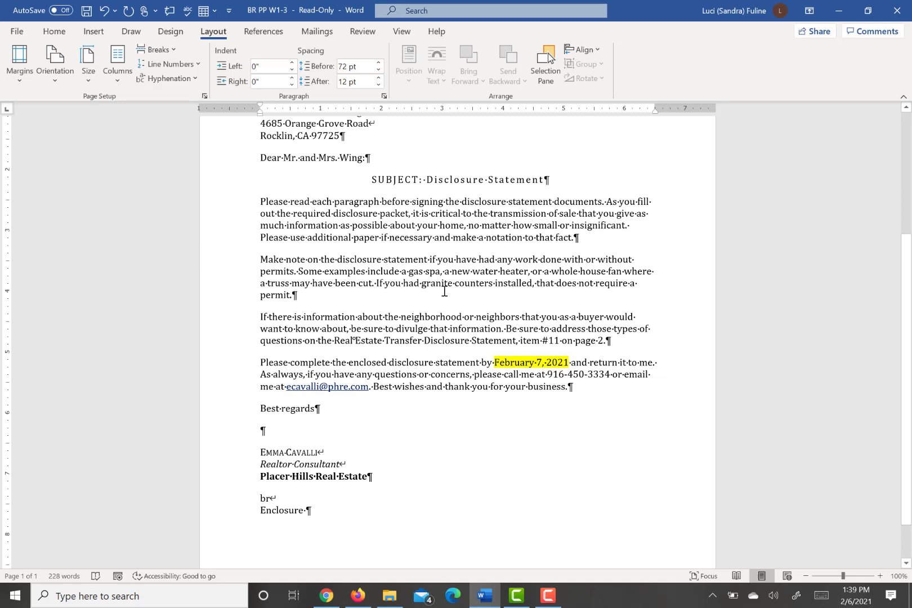
pyautogui.scroll(4, 443, 291)
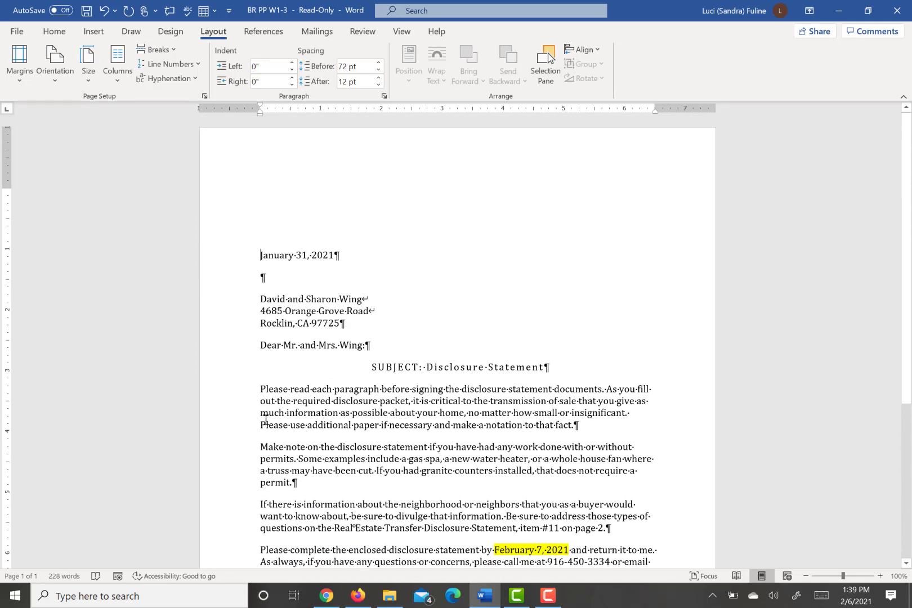